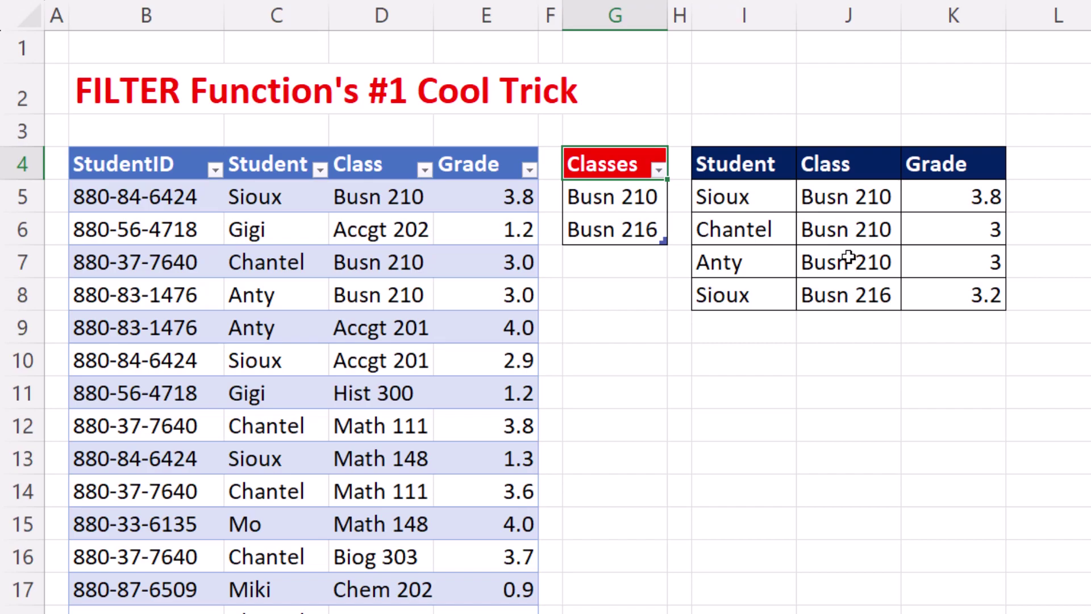
- Pick Busn 218 from the dropdown in G7 to add it as a third class
click(657, 236)
click(662, 260)
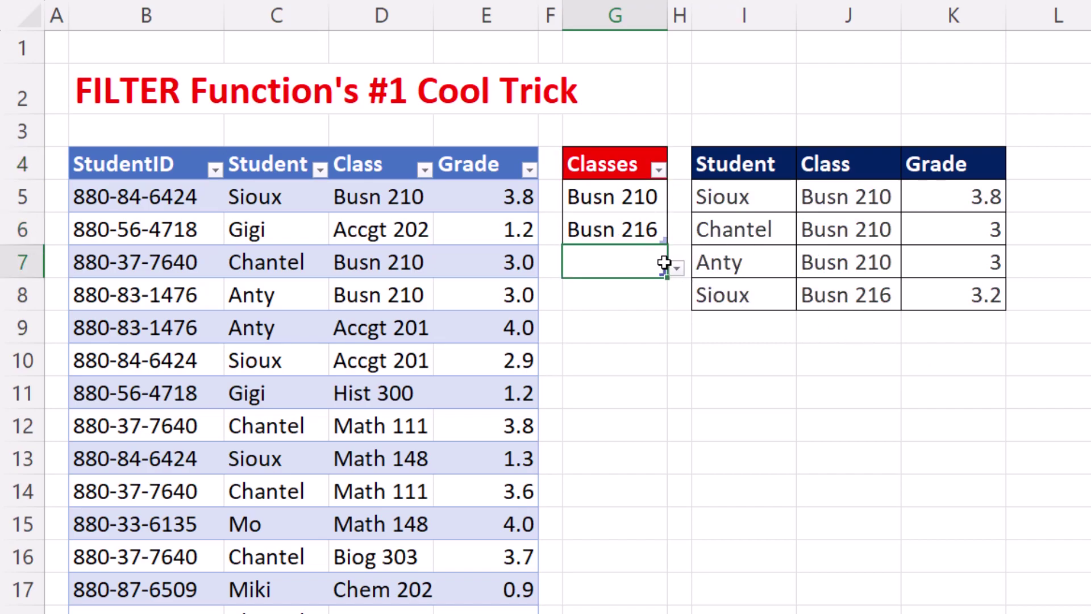
click(675, 269)
click(613, 386)
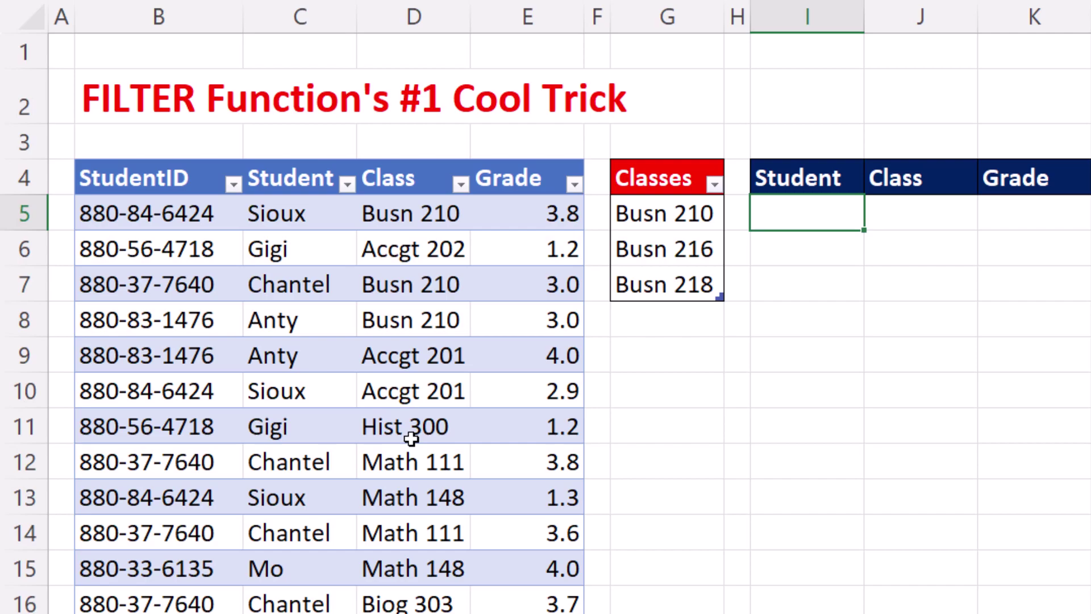
- Point out the Busn 210 entries in the grades table's Class column
click(410, 215)
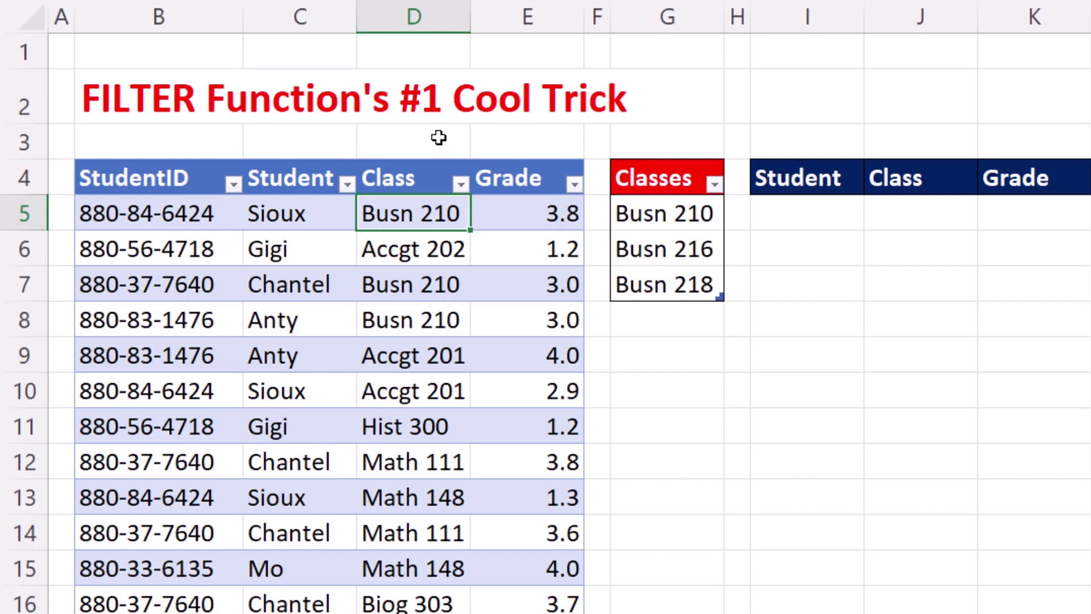
- In I5, enter an XMATCH of the grades' Class column against the Classes list
click(806, 227)
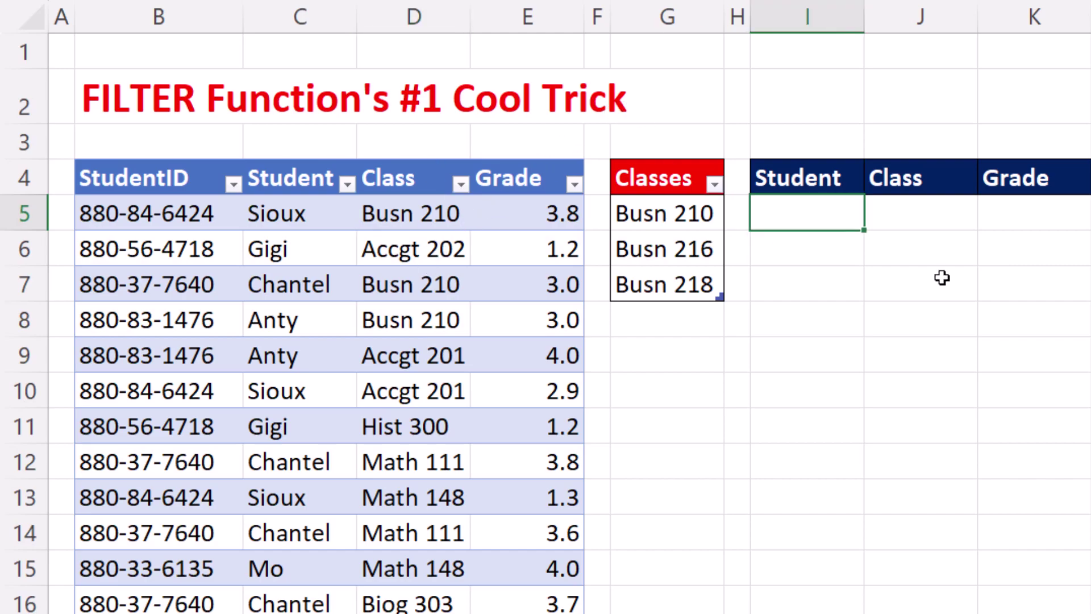
text(=xm)
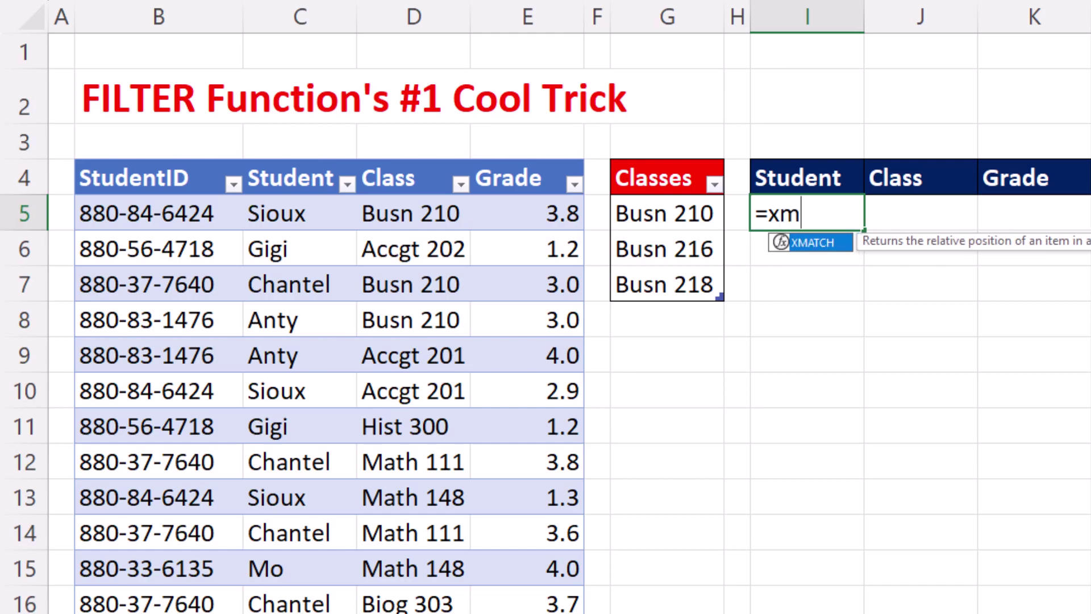
key(Tab)
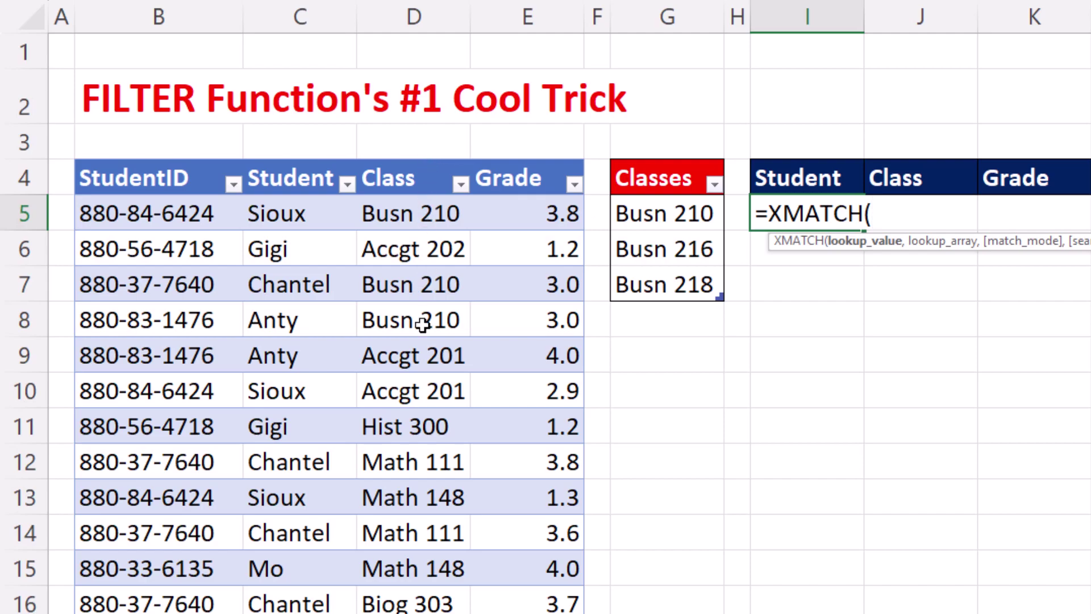
click(399, 160)
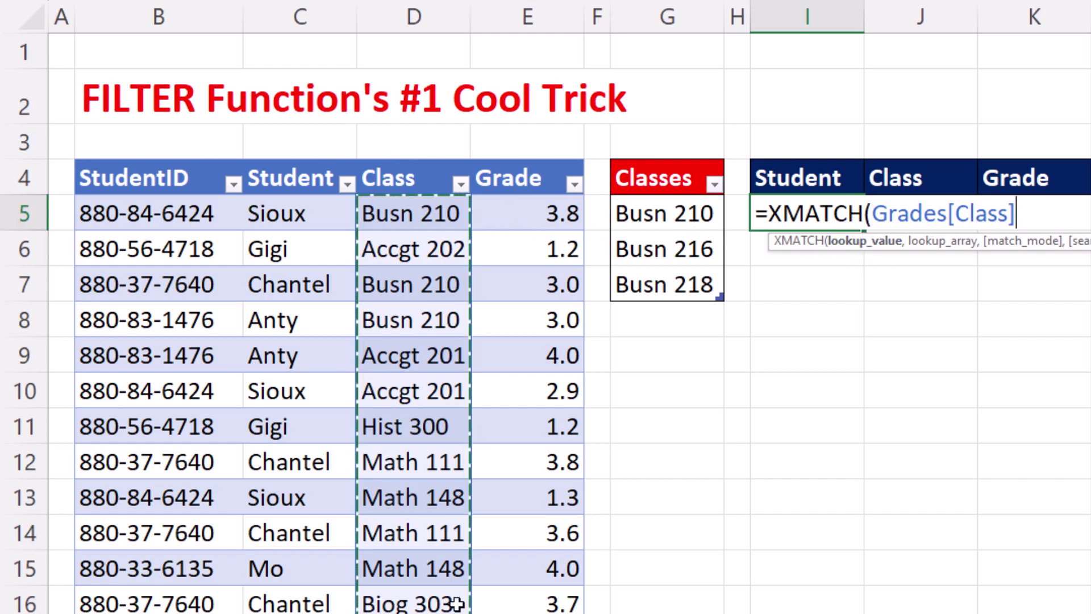
text(,)
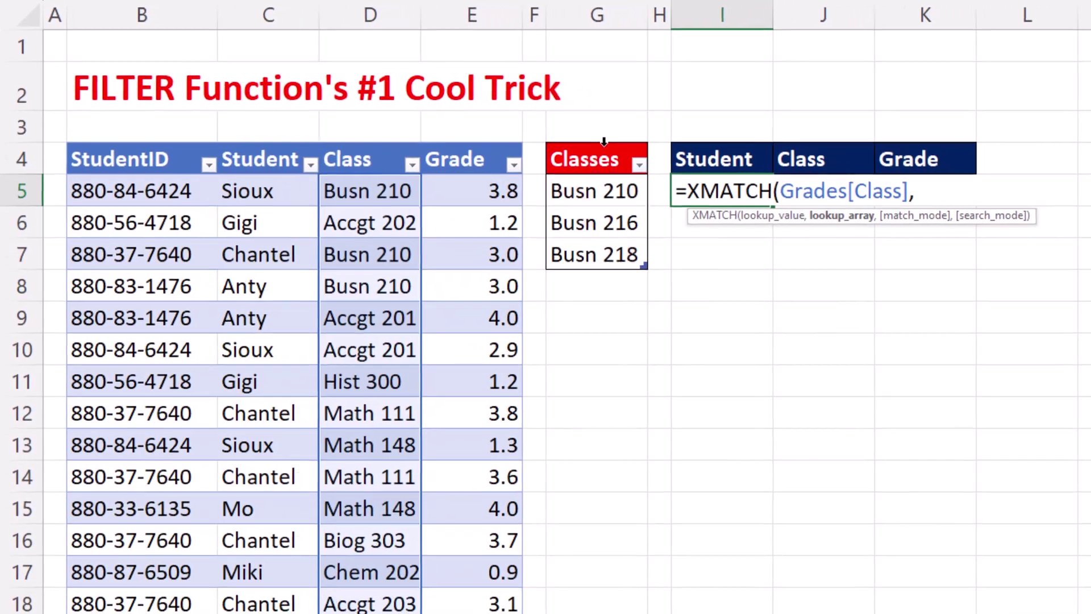
click(675, 161)
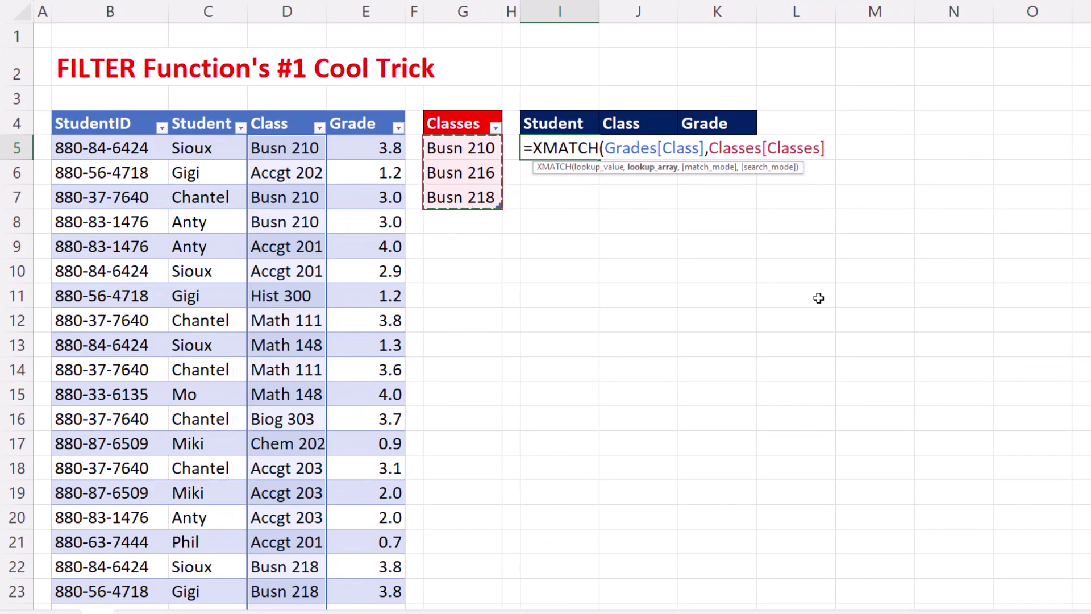
text())
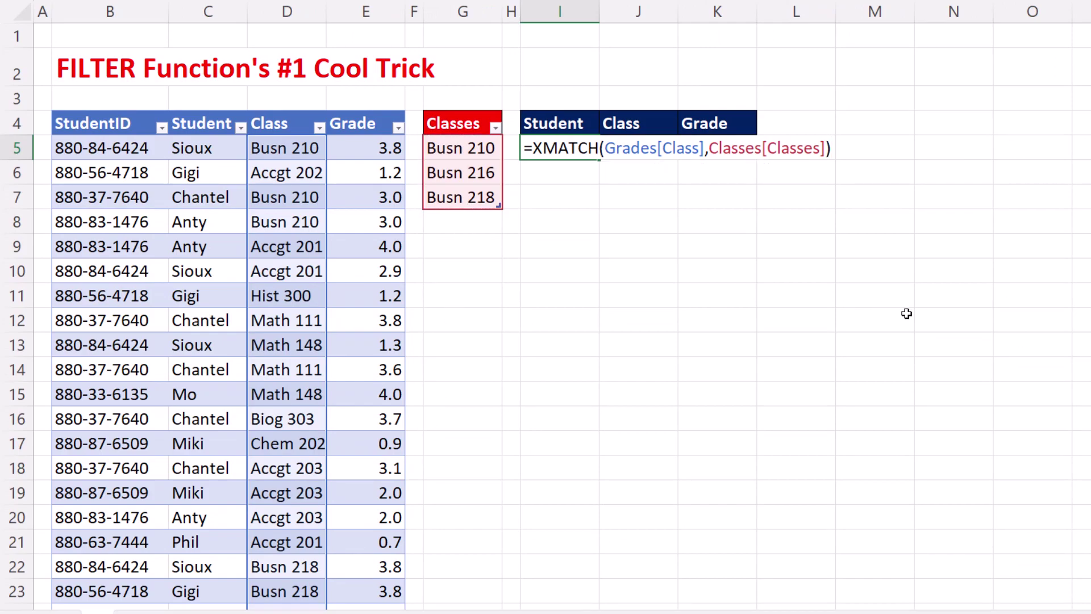
key(Return)
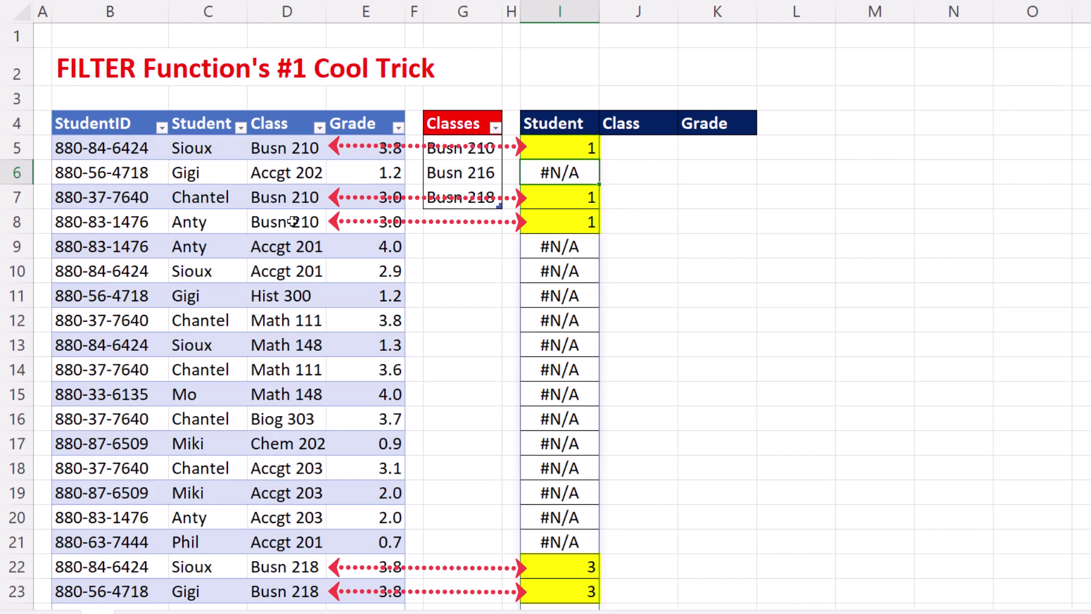
- Wrap I5's XMATCH formula in ISNUMBER so it spills TRUE/FALSE flags
click(568, 151)
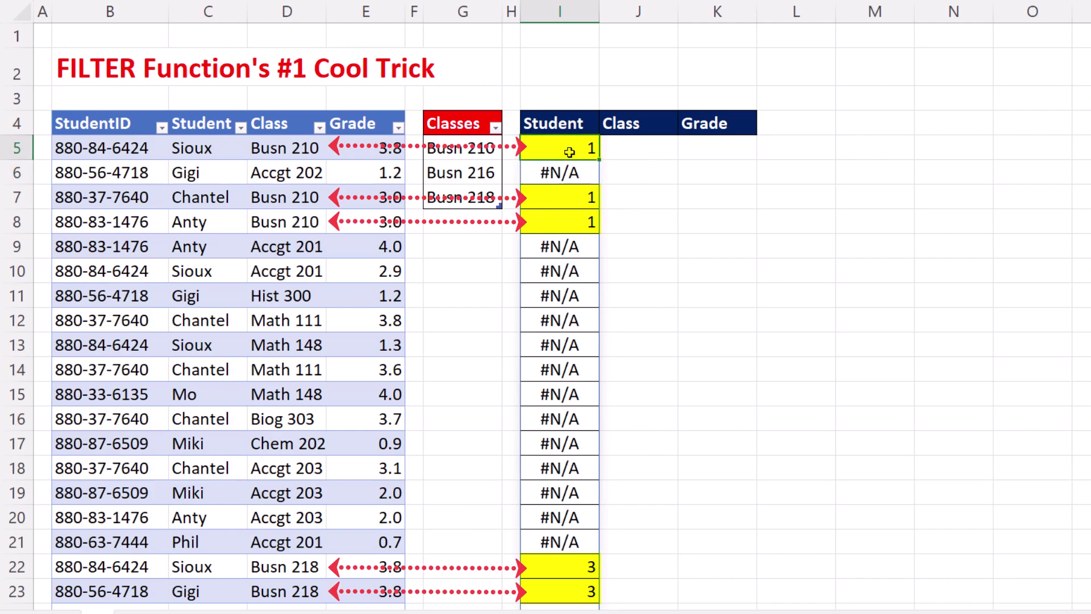
double_click(568, 152)
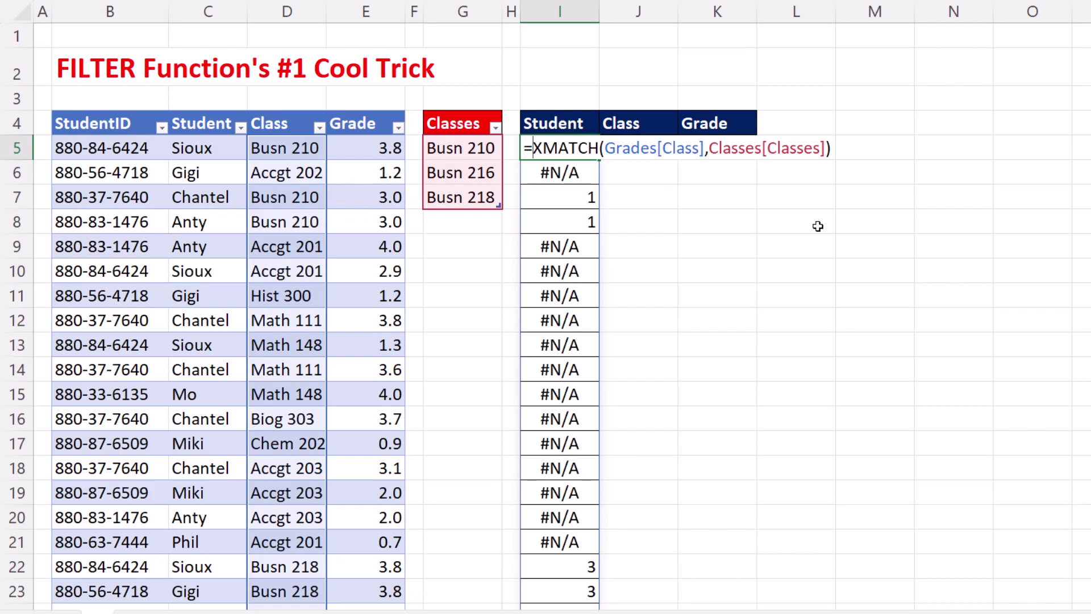
text(i)
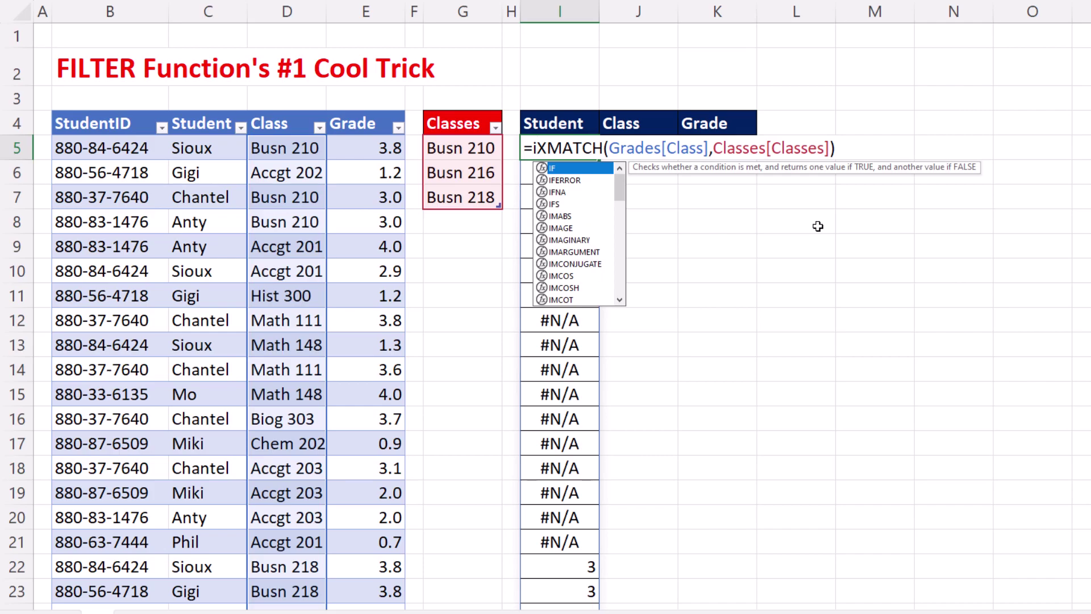
text(snu)
key(Tab)
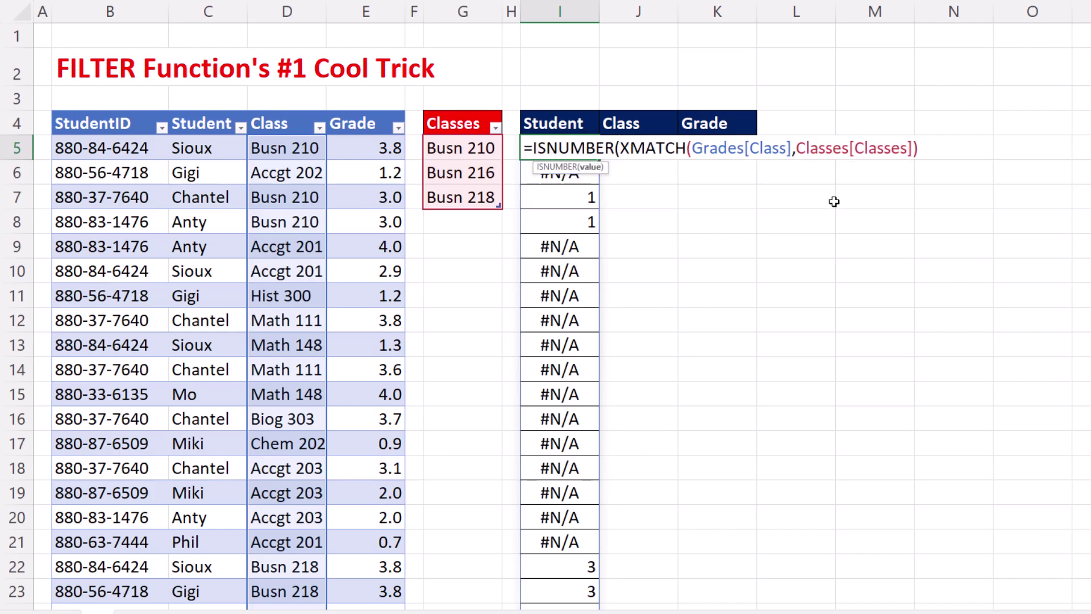
click(924, 150)
text())
key(Return)
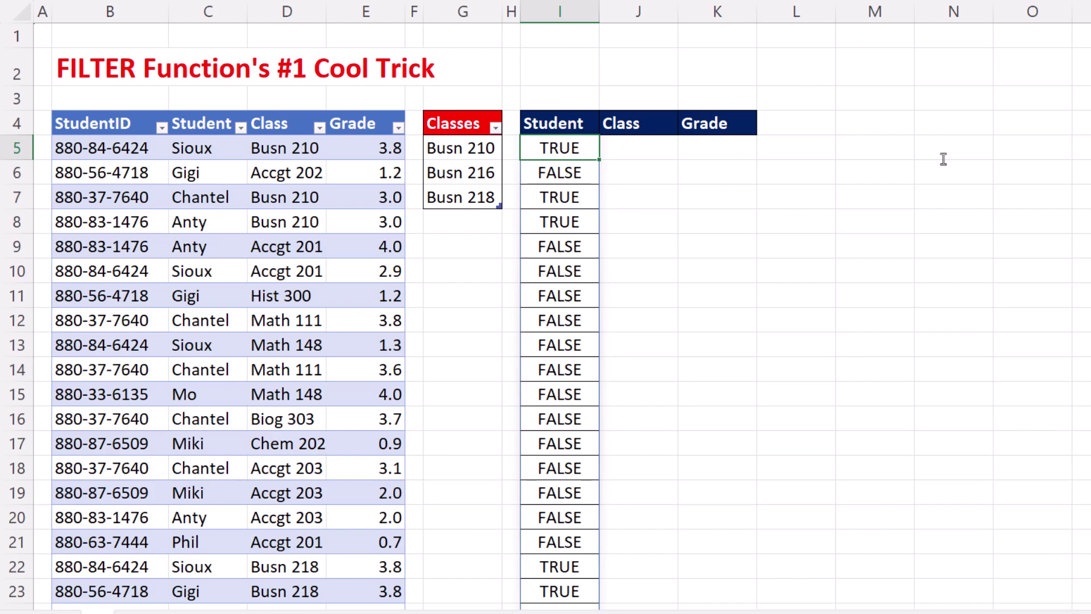
- Wrap the I5 flags in FILTER, returning the Student through Grade columns
key(F2)
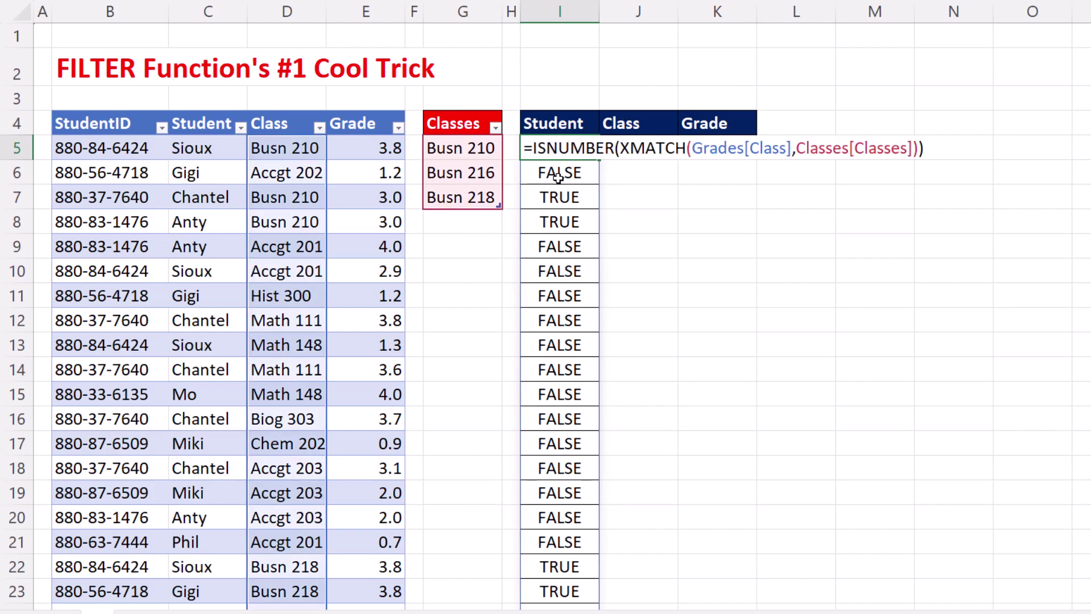
text(FILTER()
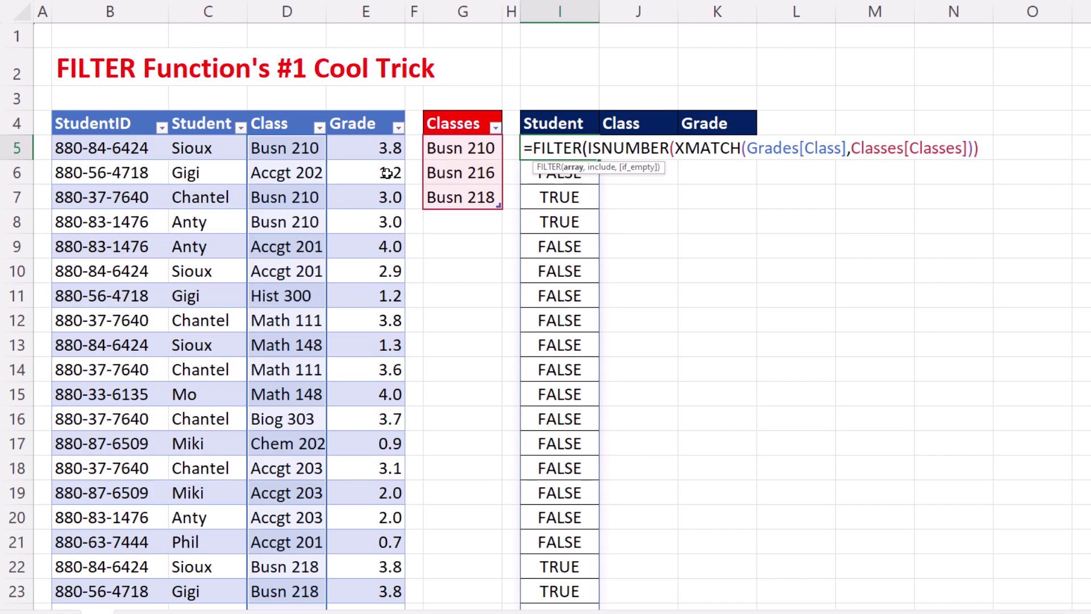
drag(213, 111, 367, 116)
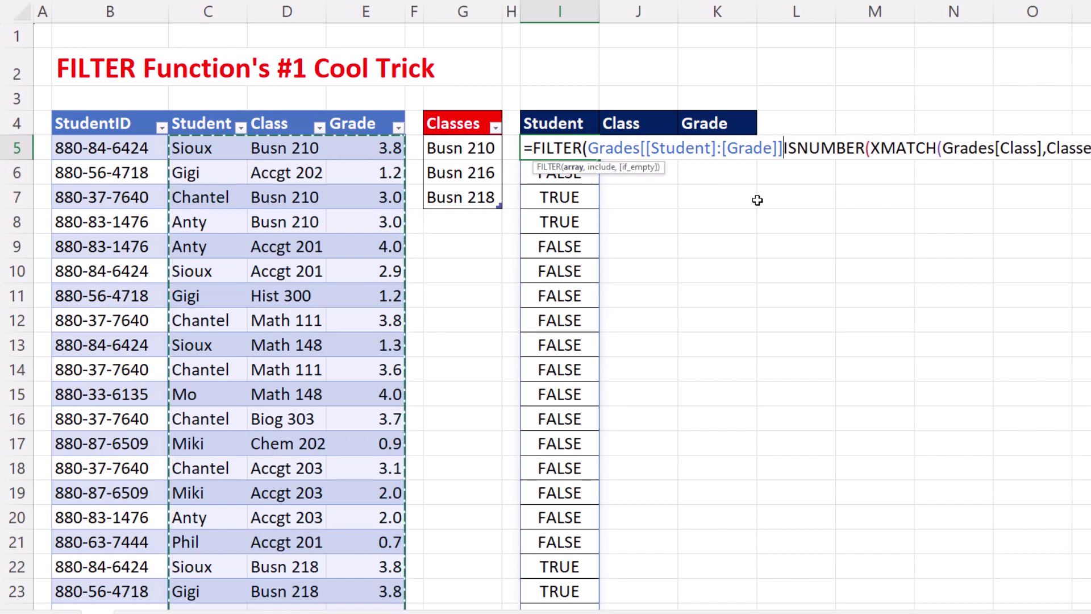
text(,)
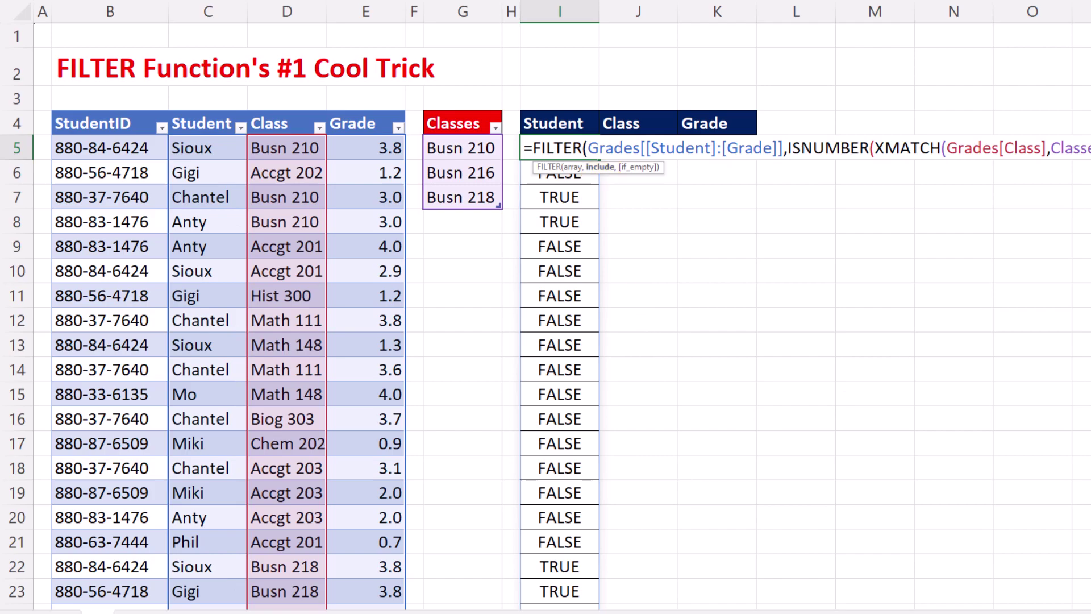
key(End)
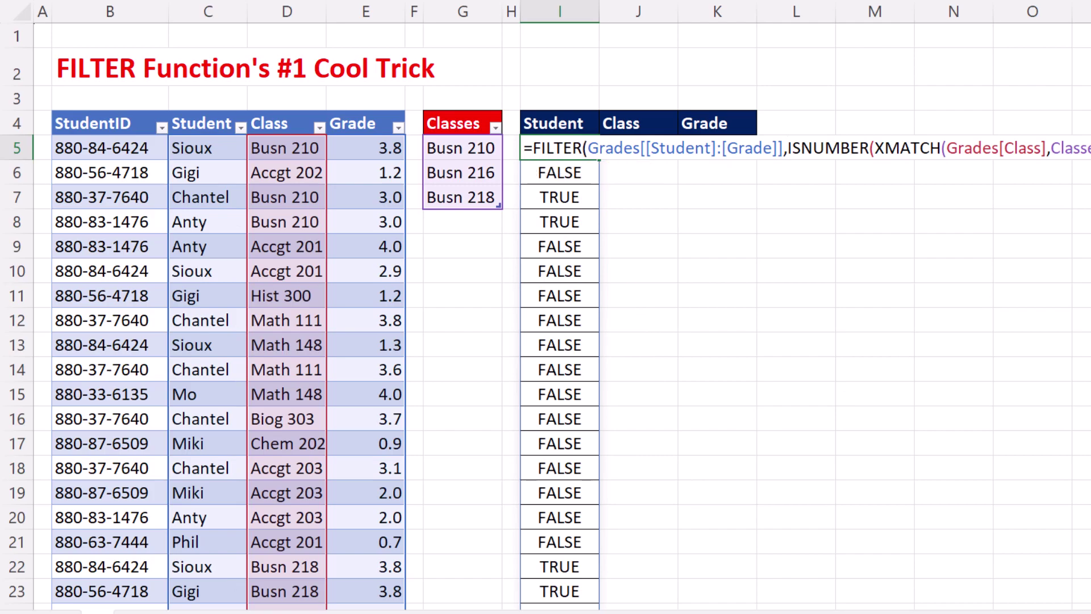
key(ctrl+Return)
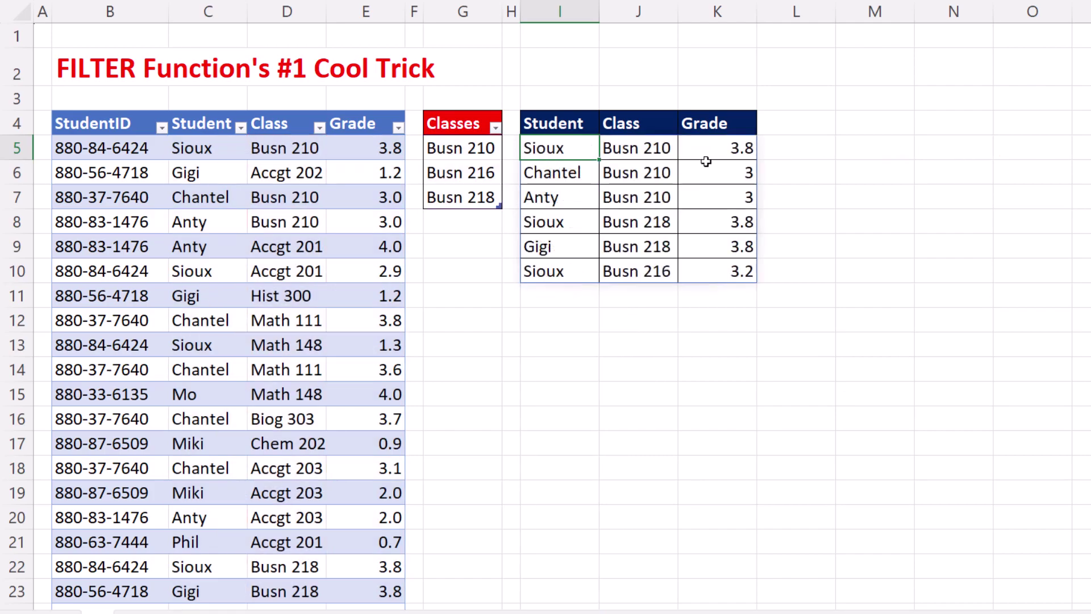
- Add a new Classes table row and choose Math 148 in it
click(483, 196)
key(Tab)
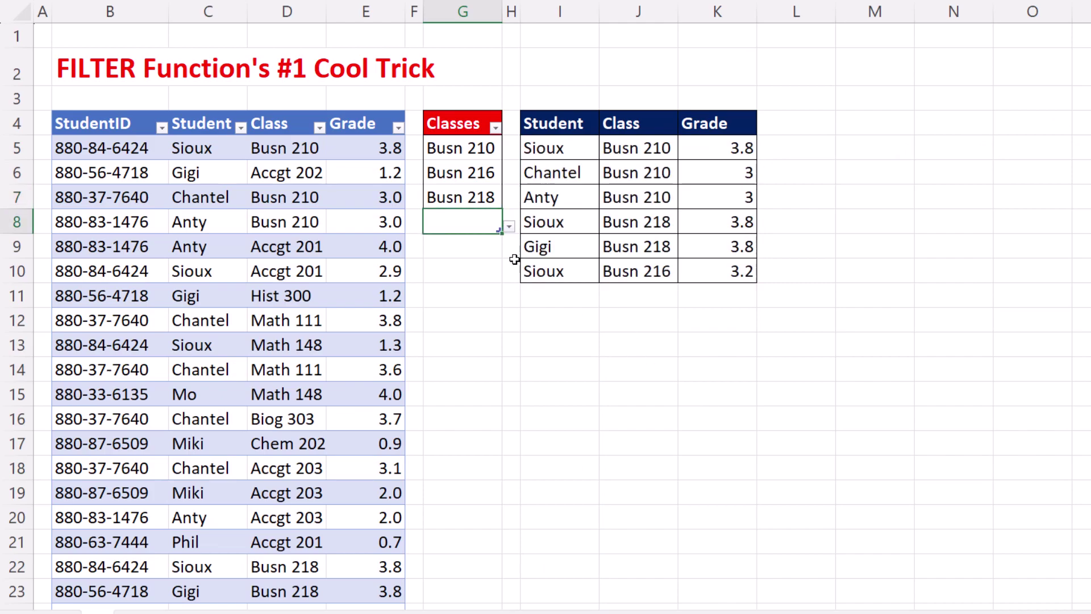
click(508, 228)
click(464, 363)
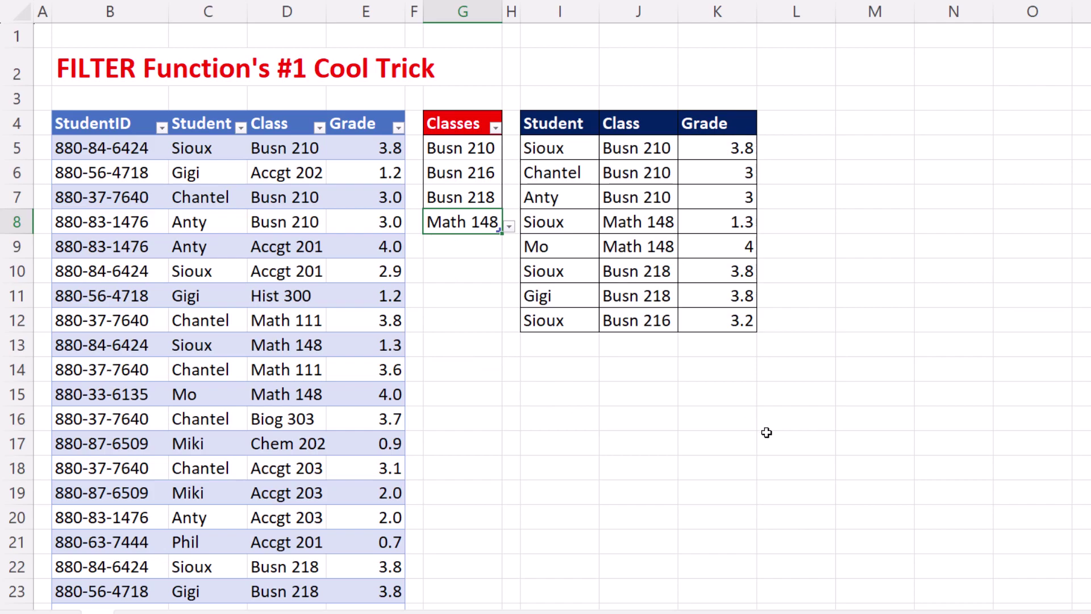
- Shrink the Classes table to end at row 7 and clear Busn 218 and Math 148
click(484, 282)
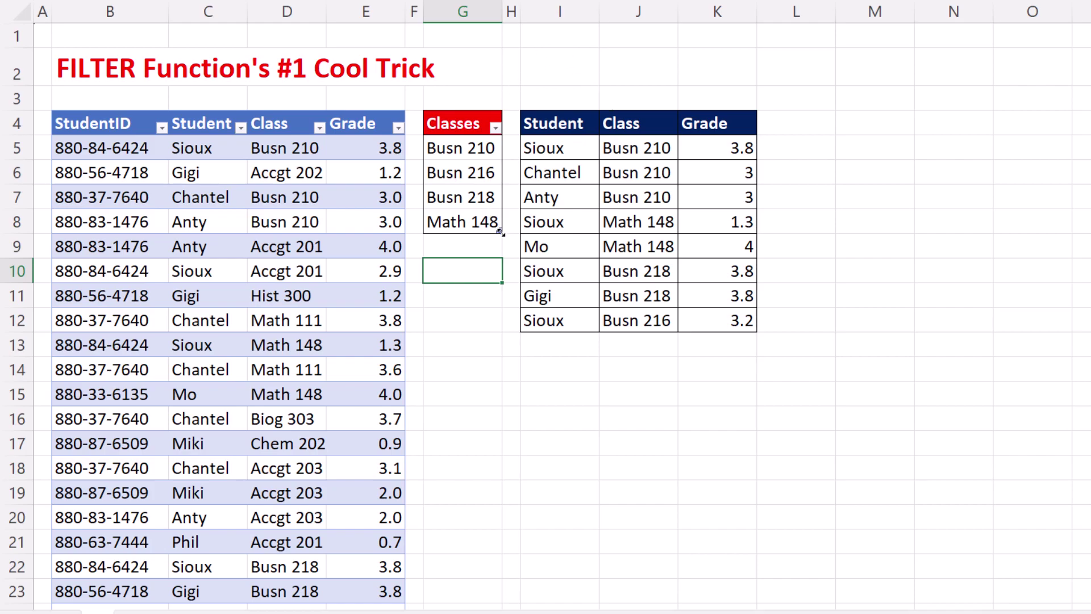
mouse_move(500, 232)
mouse_down()
mouse_move(500, 183)
mouse_move(496, 223)
mouse_up()
key(Delete)
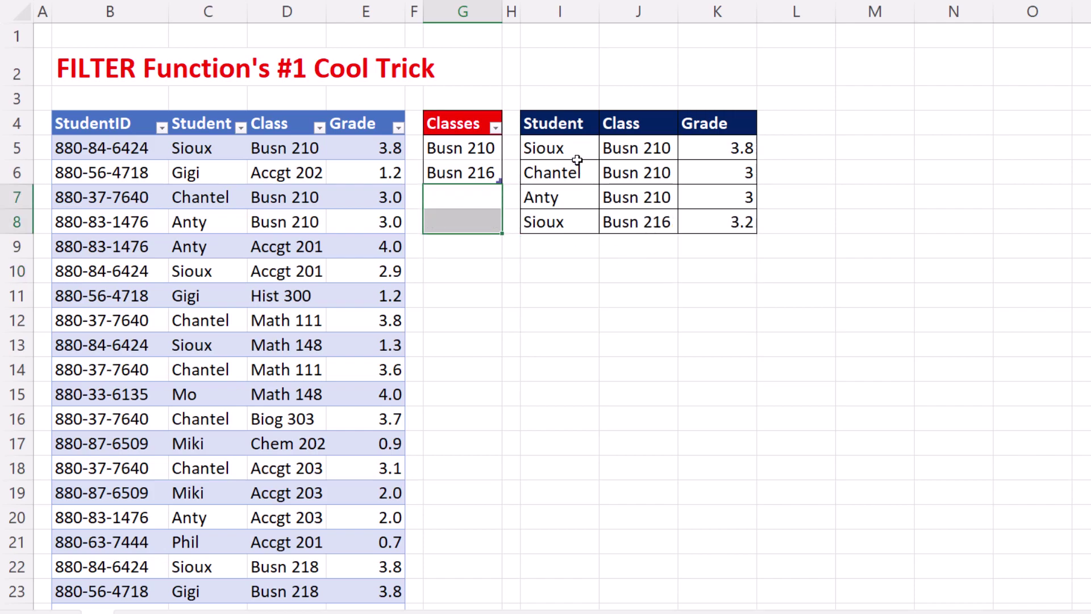
- Choose Accgt 203 from the dropdown in G7 as the third class
click(487, 171)
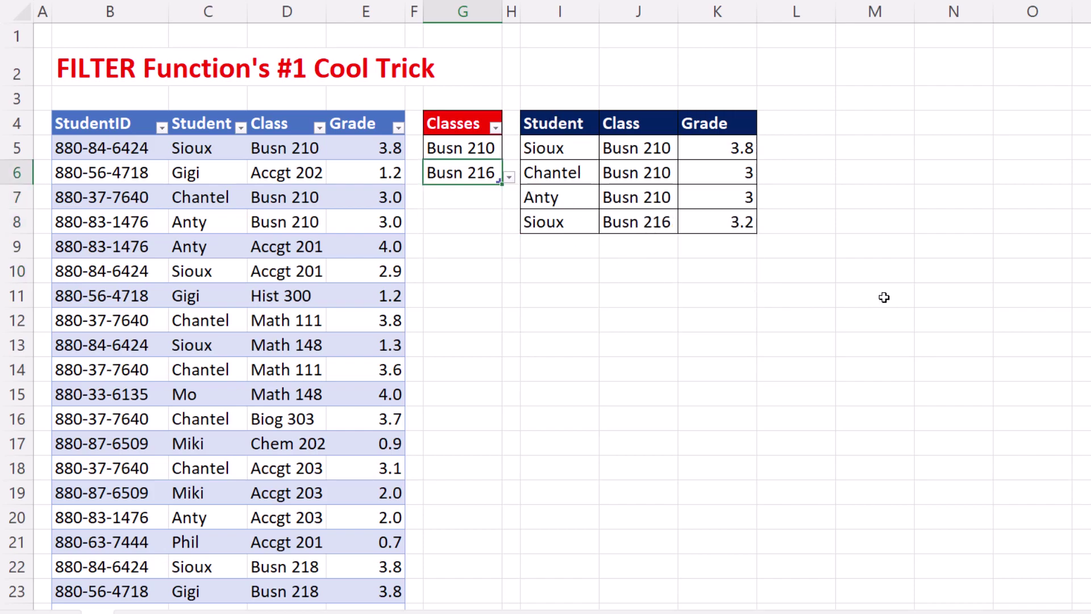
key(Down)
click(509, 203)
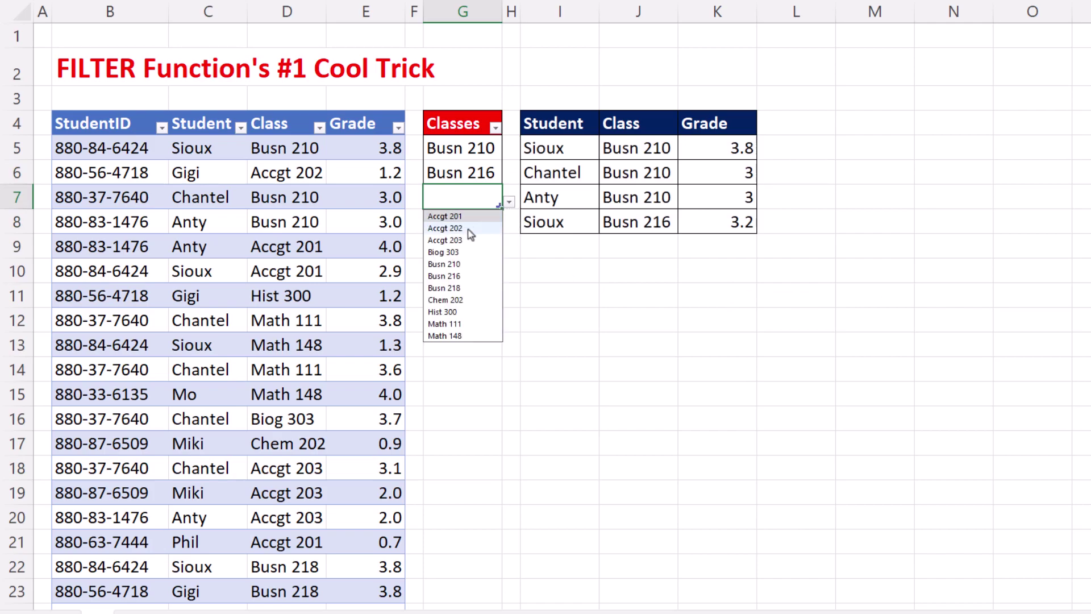
click(454, 240)
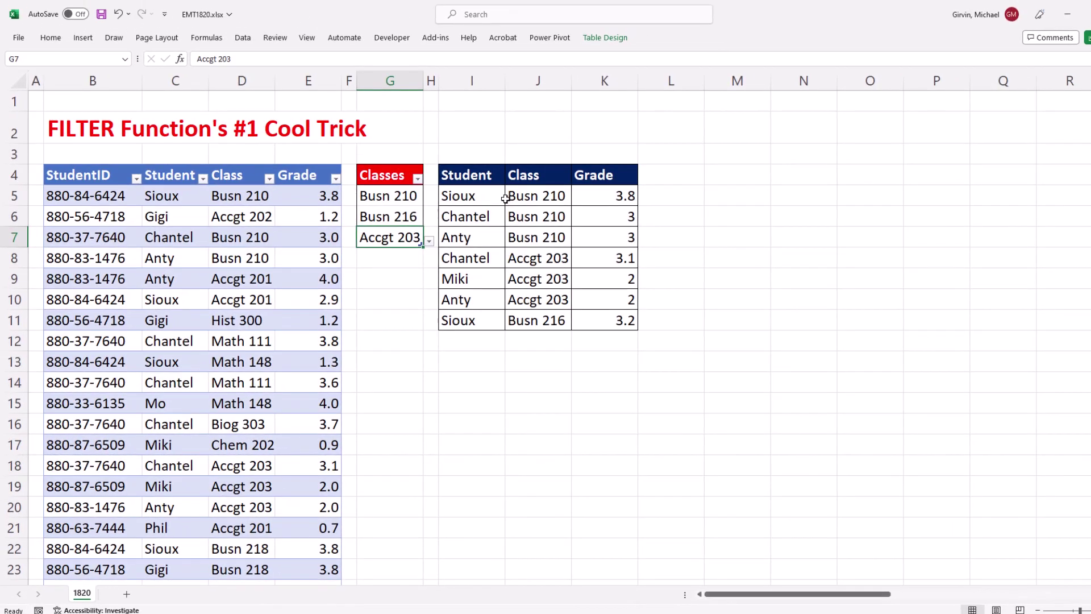
- Show I5's FILTER formula with its ISNUMBER(XMATCH) include condition
click(592, 147)
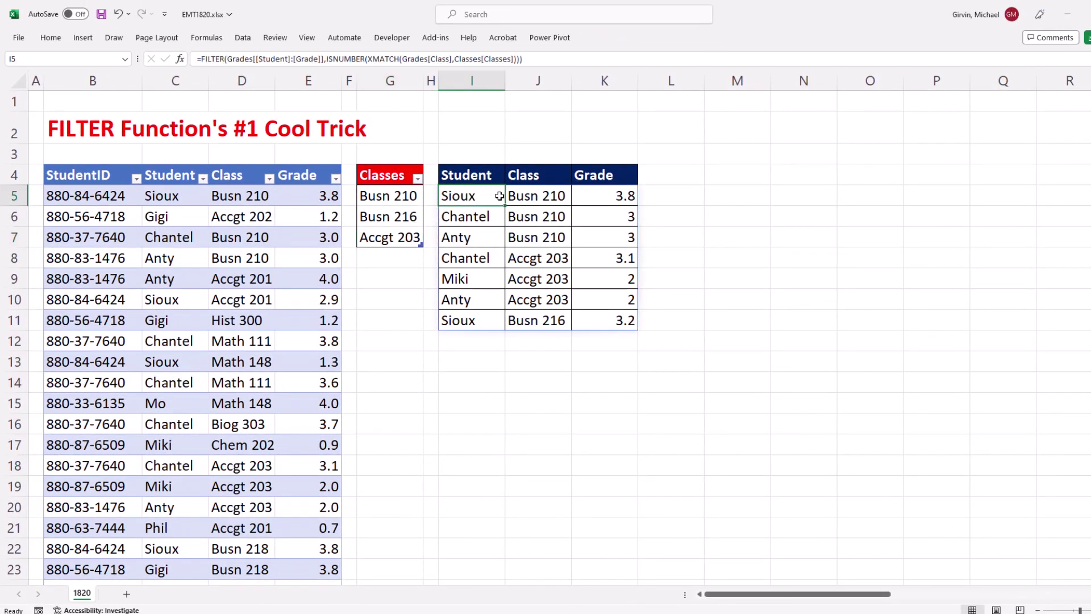
double_click(499, 196)
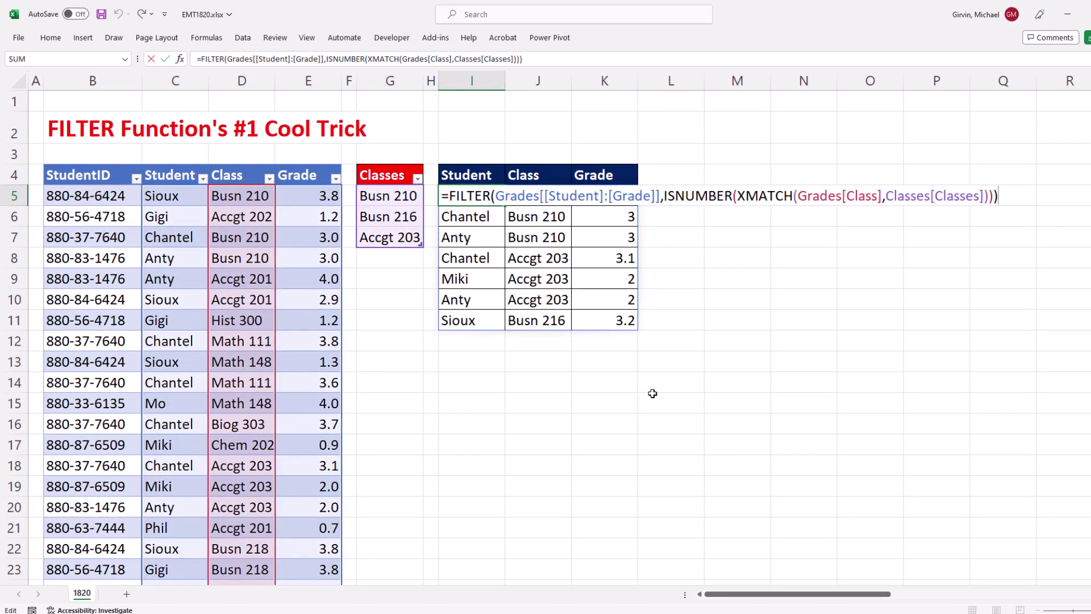